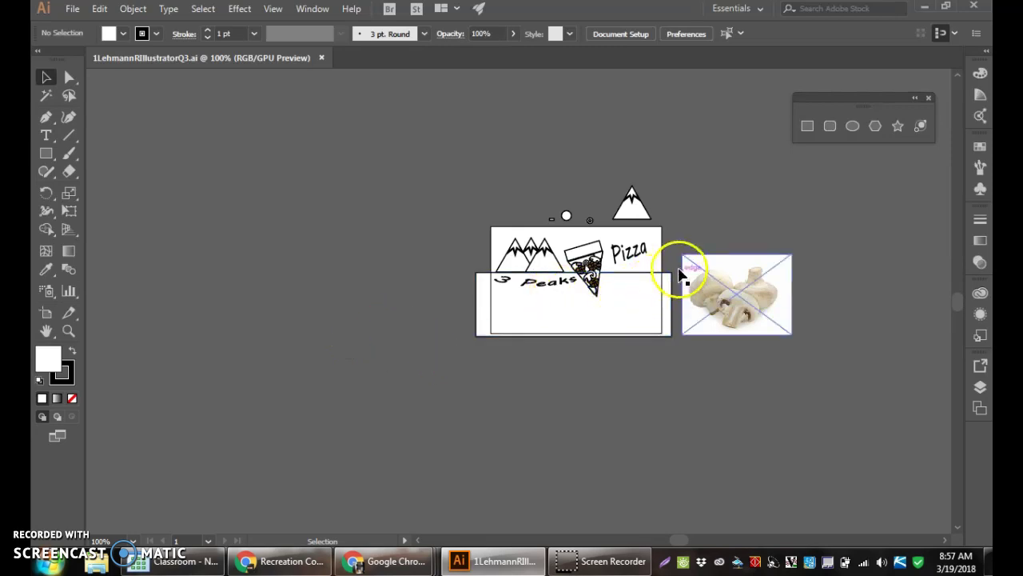
Zoom the canvas from 100% to 200% around the 3 Peaks Pizza logo
scroll(662, 278, "up", 1)
scroll(663, 277, "up", 1)
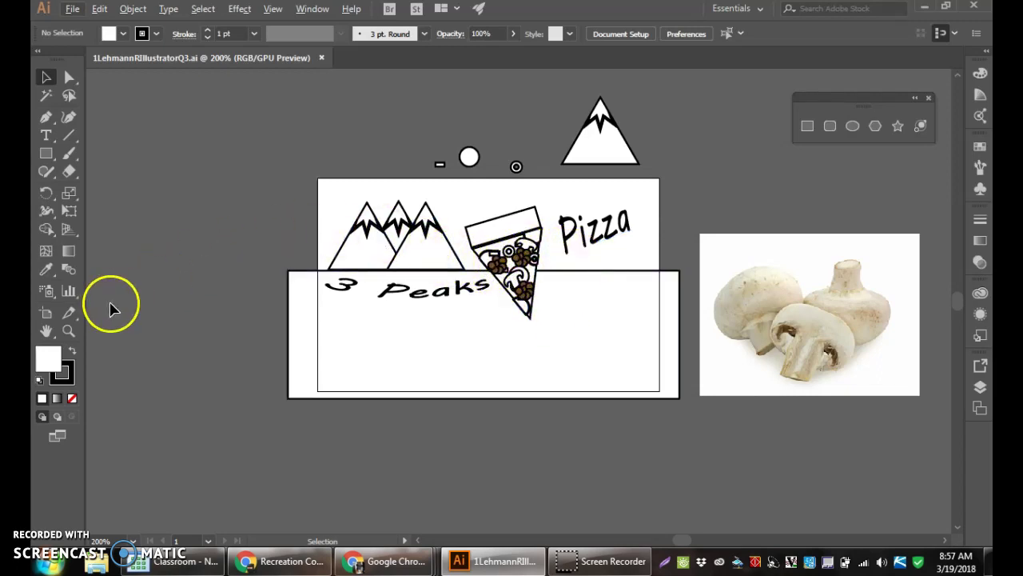
With nothing selected, set the current fill colour to RGB Yellow, keeping the stroke black
left_click(41, 362)
left_click(124, 35)
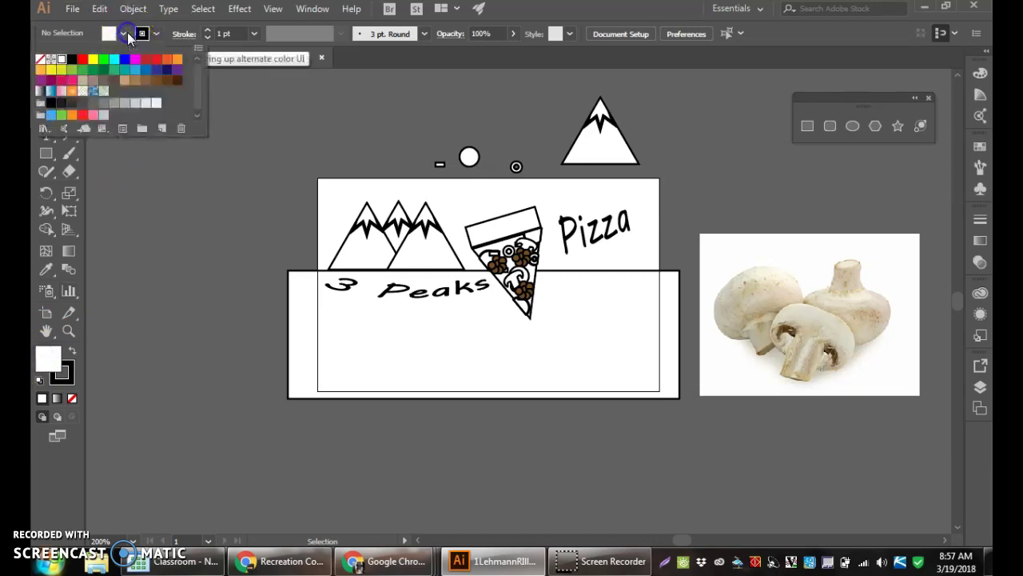
left_click(92, 61)
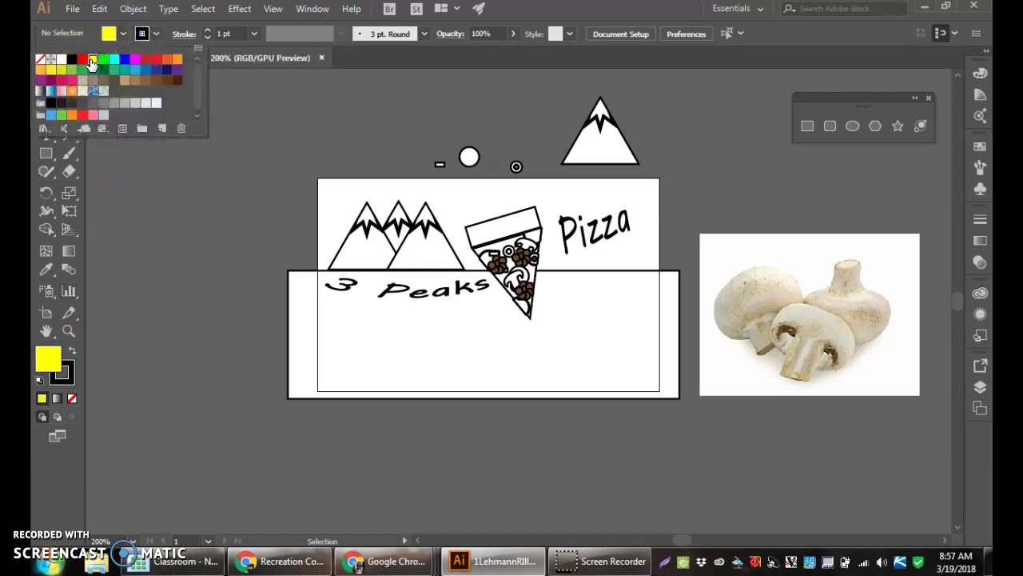
left_click(72, 369)
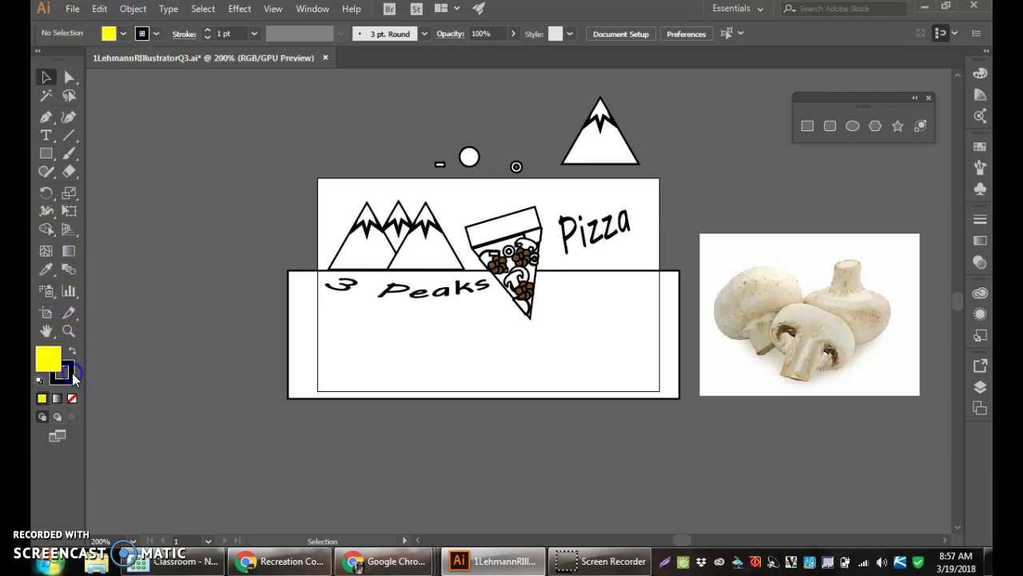
left_click(145, 34)
left_click(157, 38)
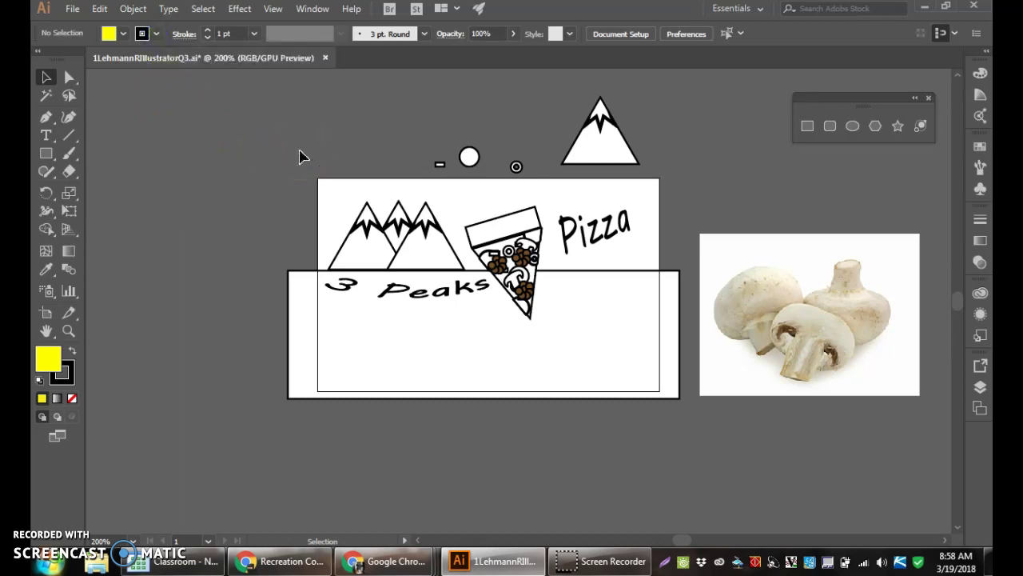
Start File > Export As into the 6thGrade IT folder with PNG as the format and Use Artboards (All)
left_click(74, 10)
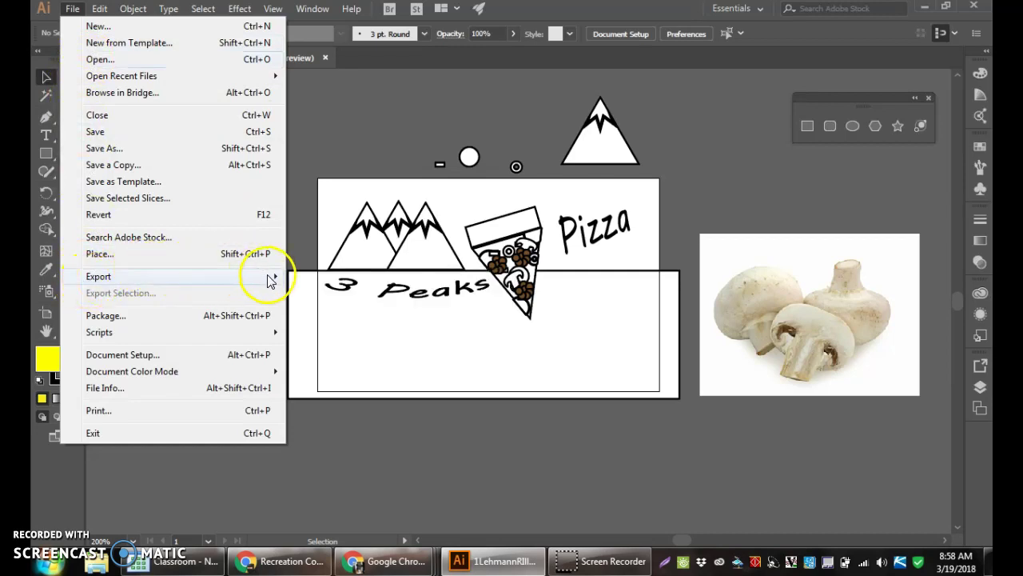
mouse_move(271, 277)
left_click(317, 294)
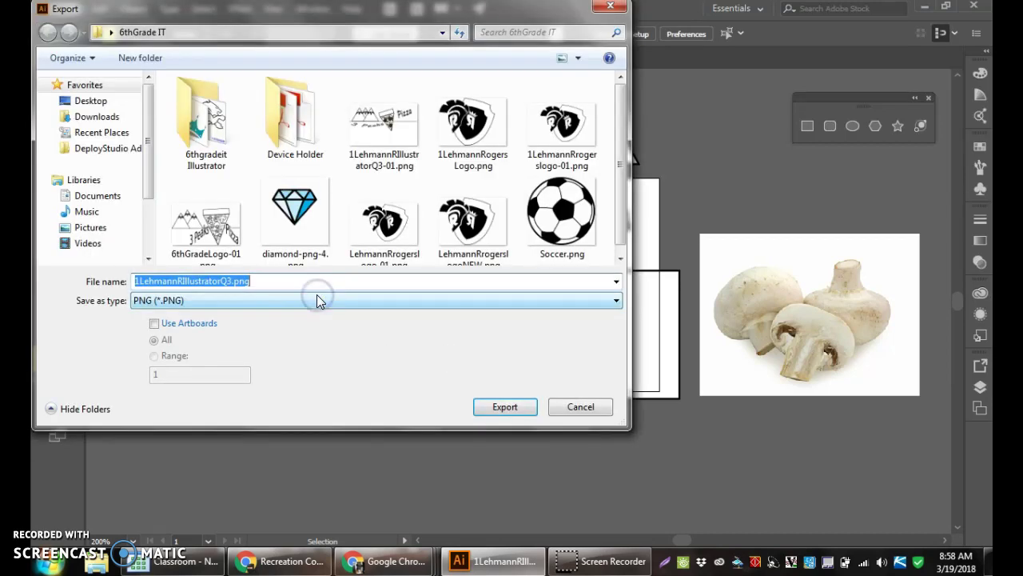
left_click(280, 291)
left_click(138, 302)
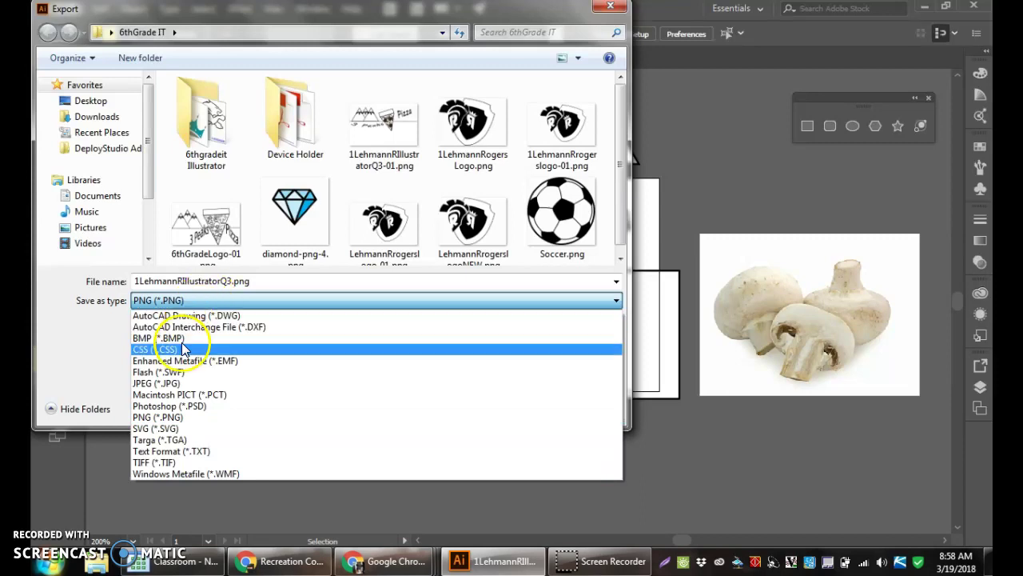
left_click(183, 417)
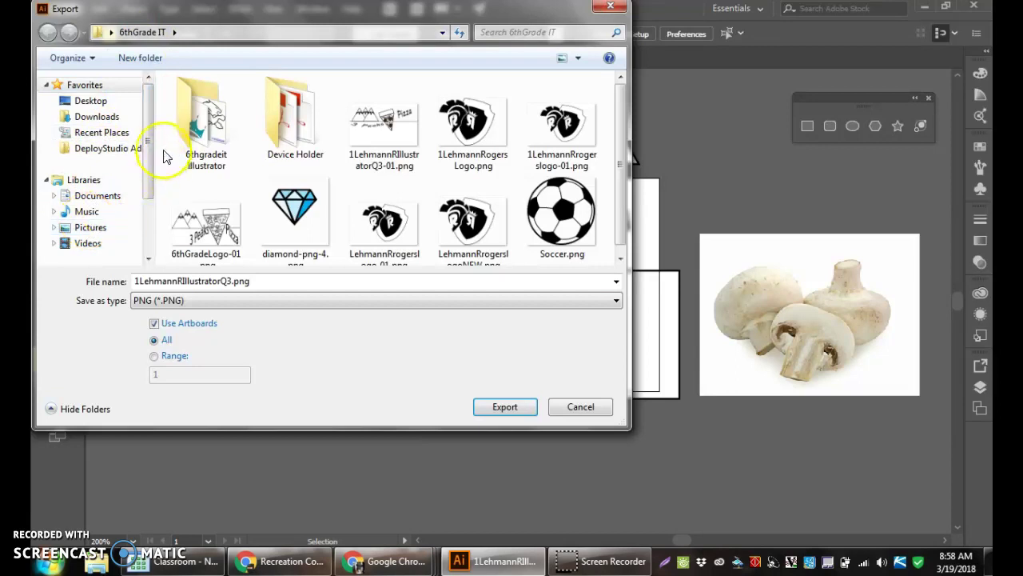
Export the PNG at High (300 ppi) resolution, replacing the existing logo file
left_click(505, 409)
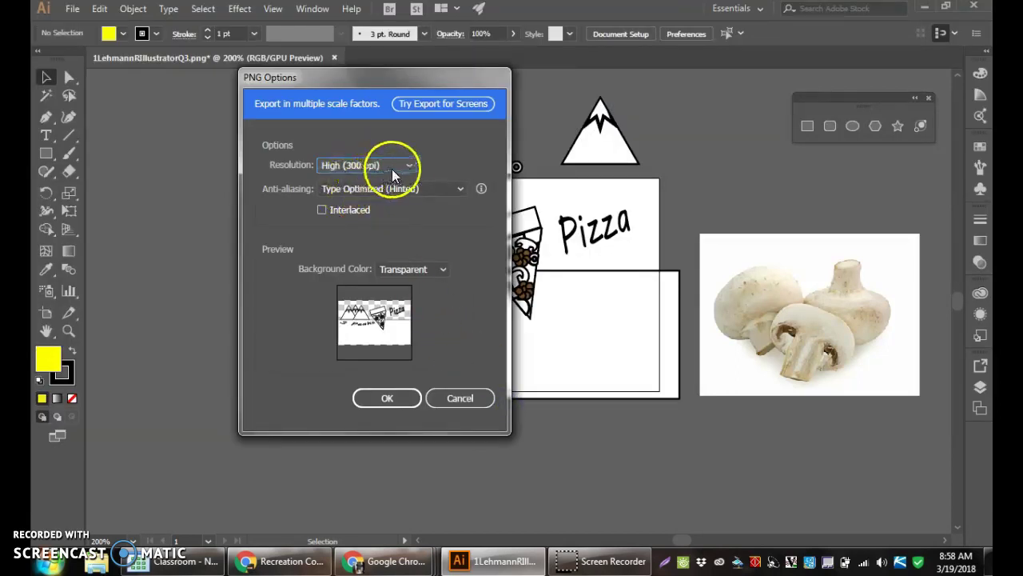
left_click(406, 169)
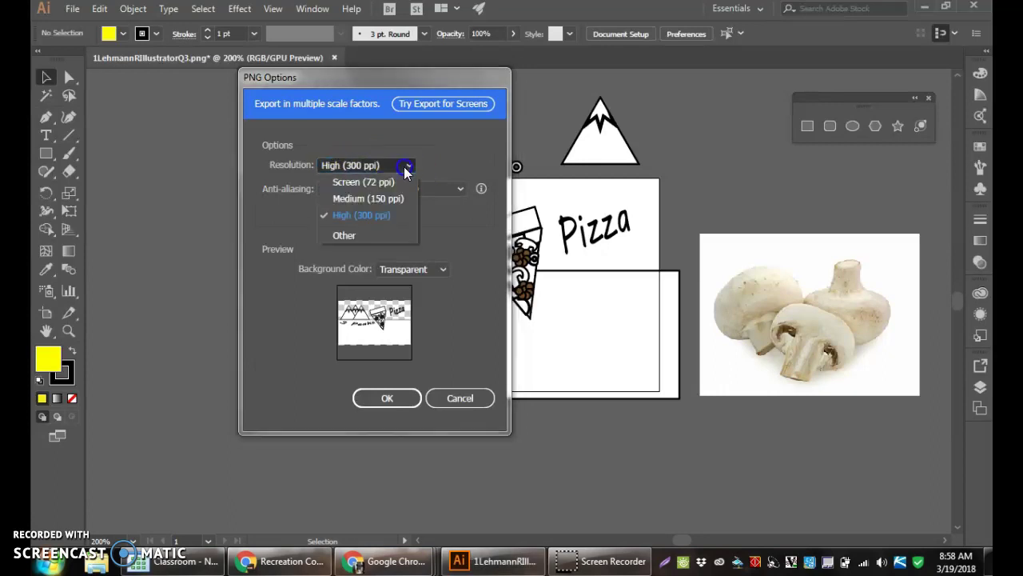
left_click(359, 215)
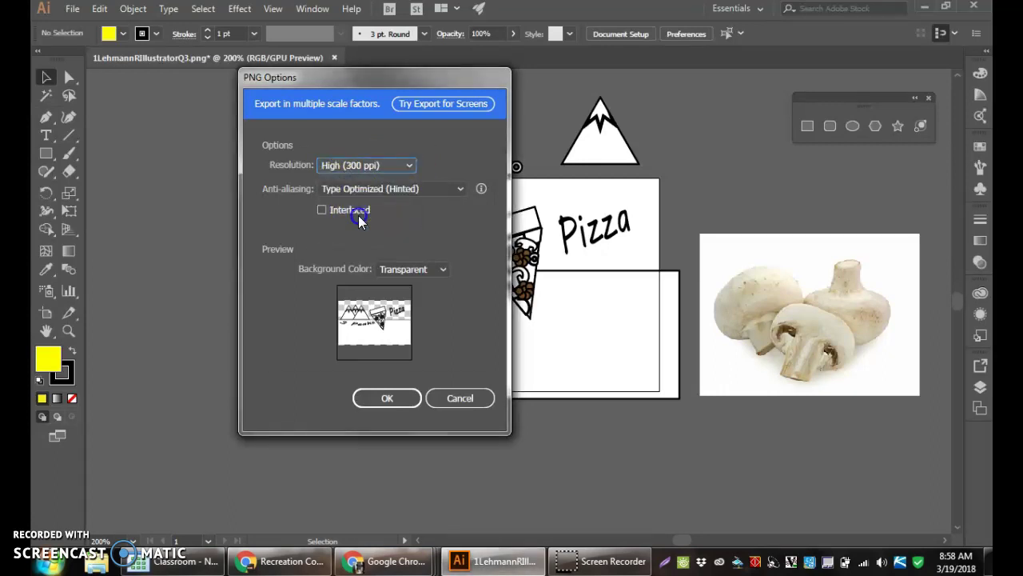
left_click(389, 397)
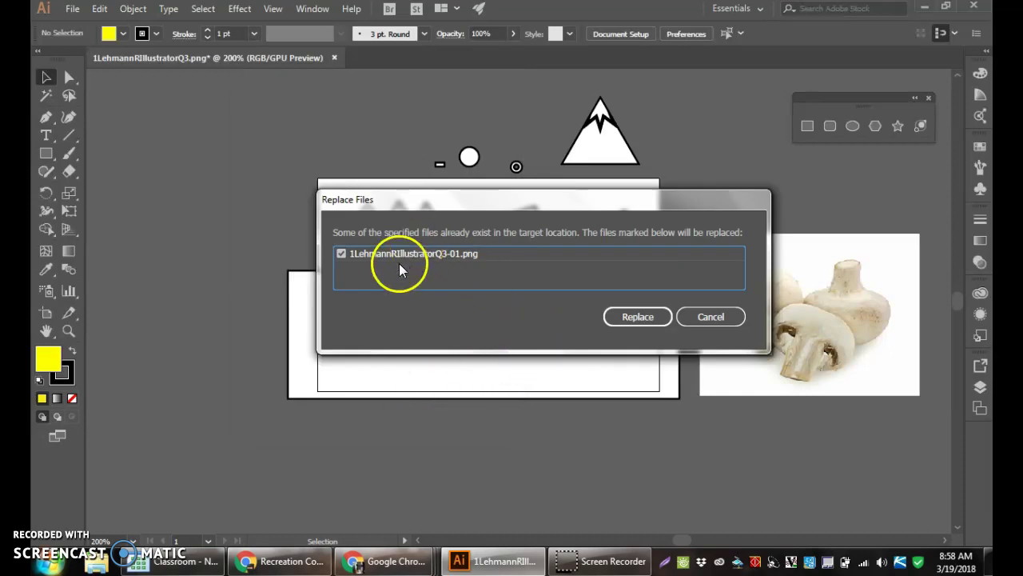
left_click(623, 319)
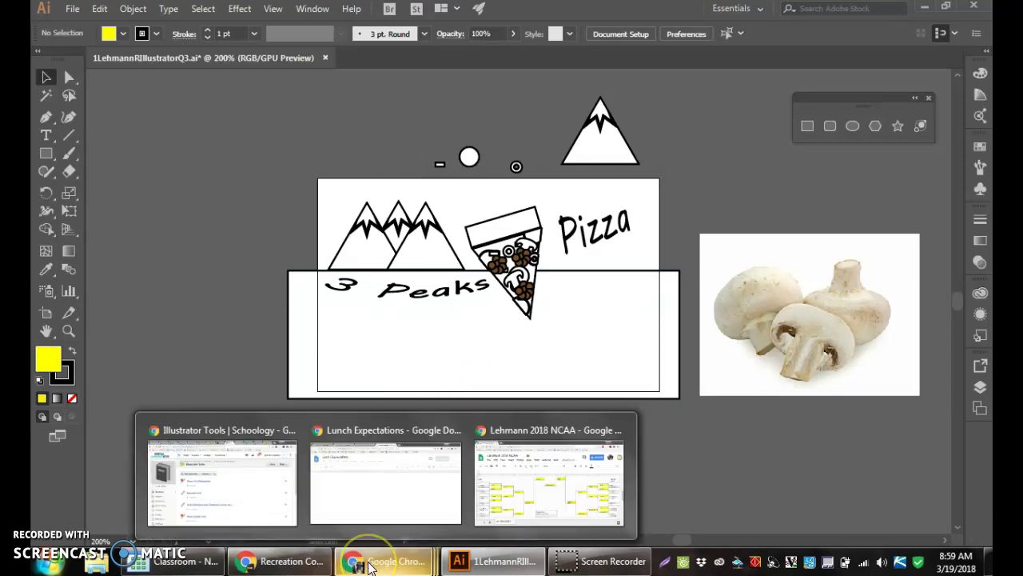
Switch to the Chrome window showing the Schoology Illustrator Tools course page
left_click(369, 564)
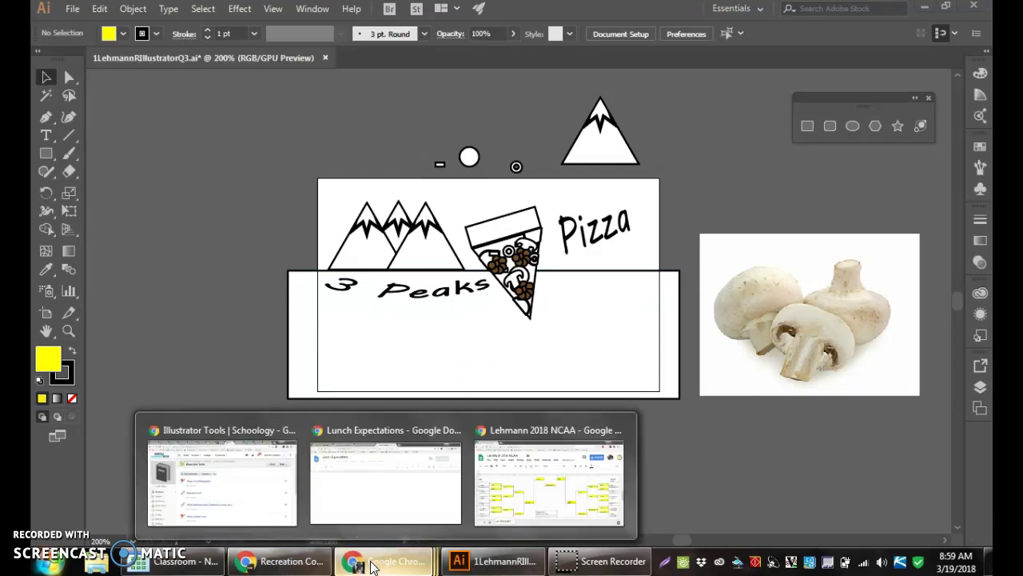
left_click(310, 564)
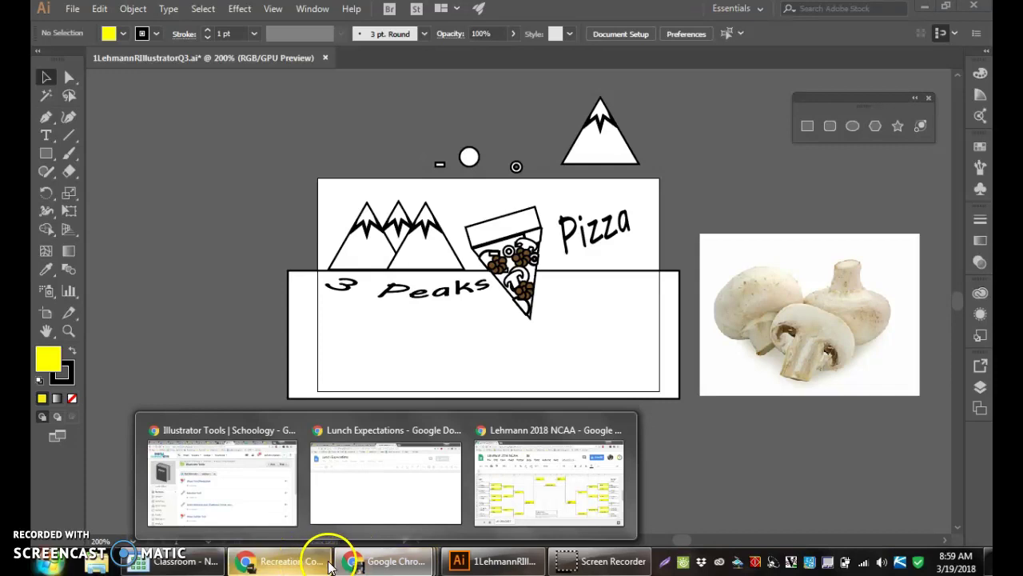
left_click(368, 560)
left_click(384, 565)
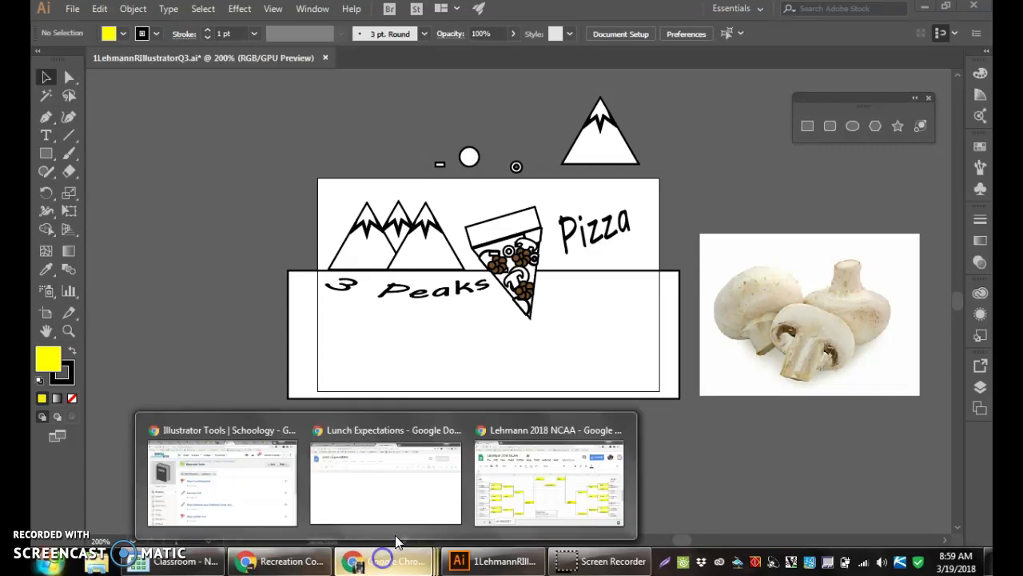
left_click(245, 457)
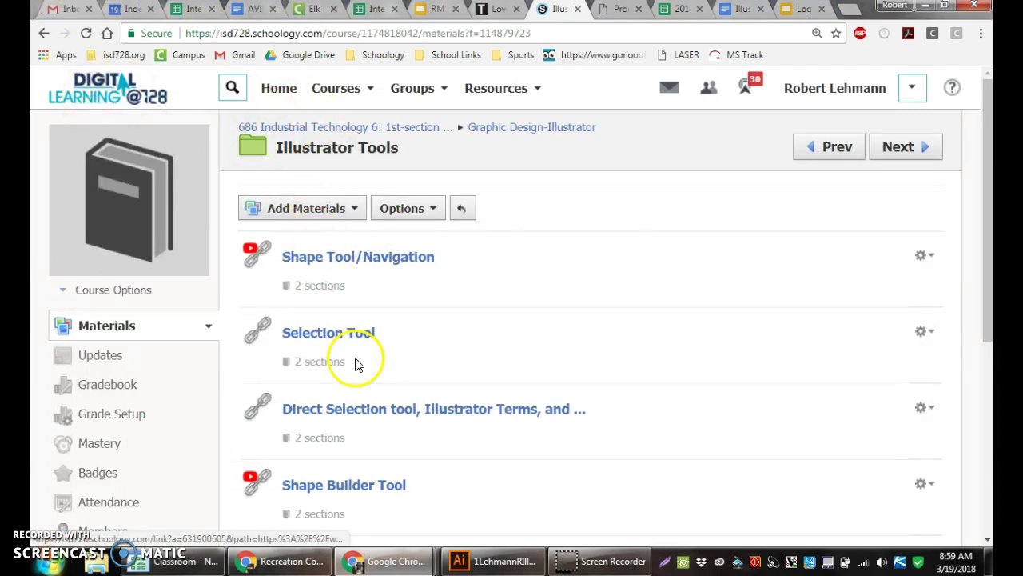
Go up to the Graphic Design-Illustrator folder and scroll down to 'Export as .PNG and Submit via. Email'
scroll(354, 360, "down", 3)
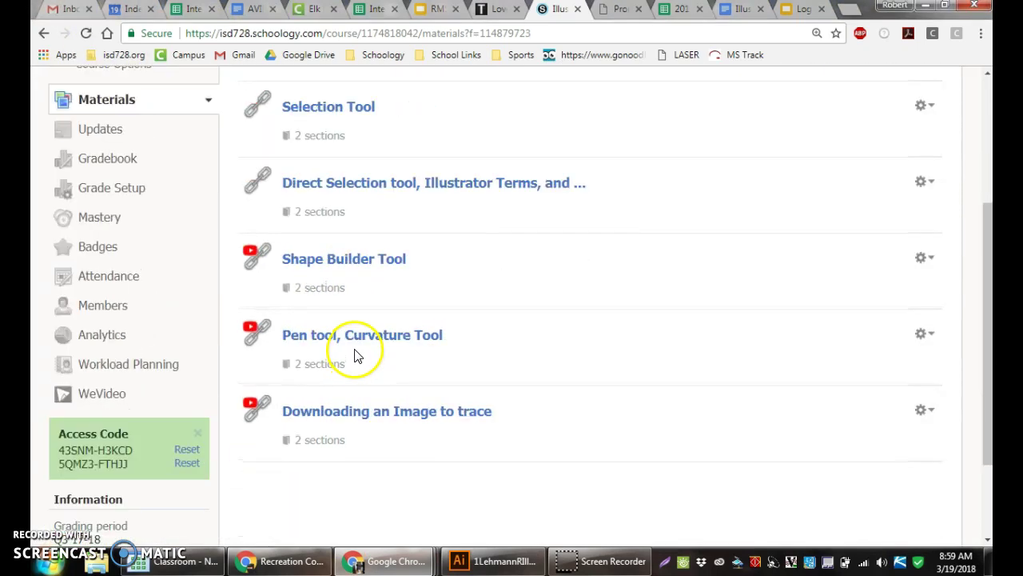
scroll(355, 357, "up", 3)
left_click(486, 128)
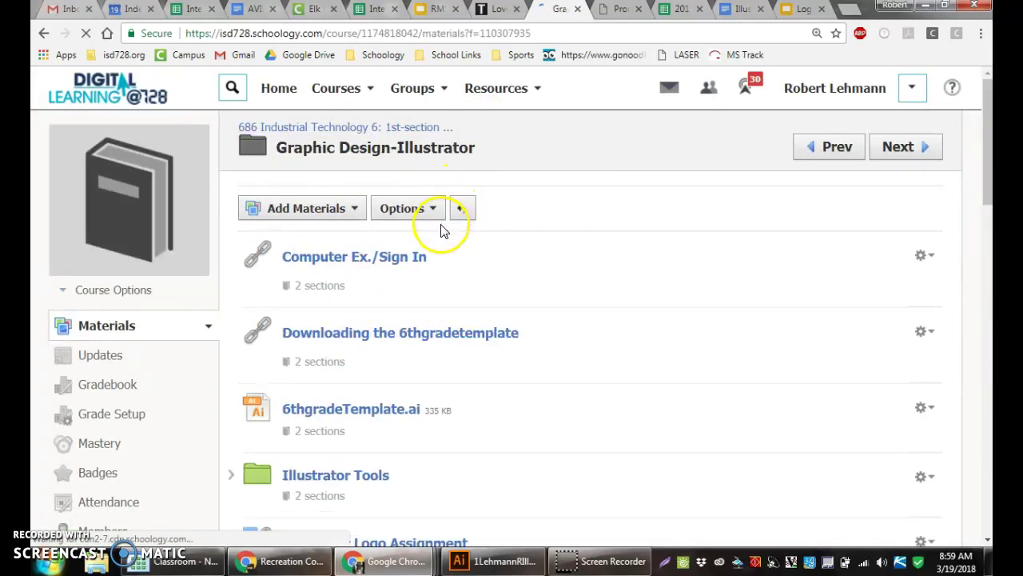
scroll(438, 234, "down", 5)
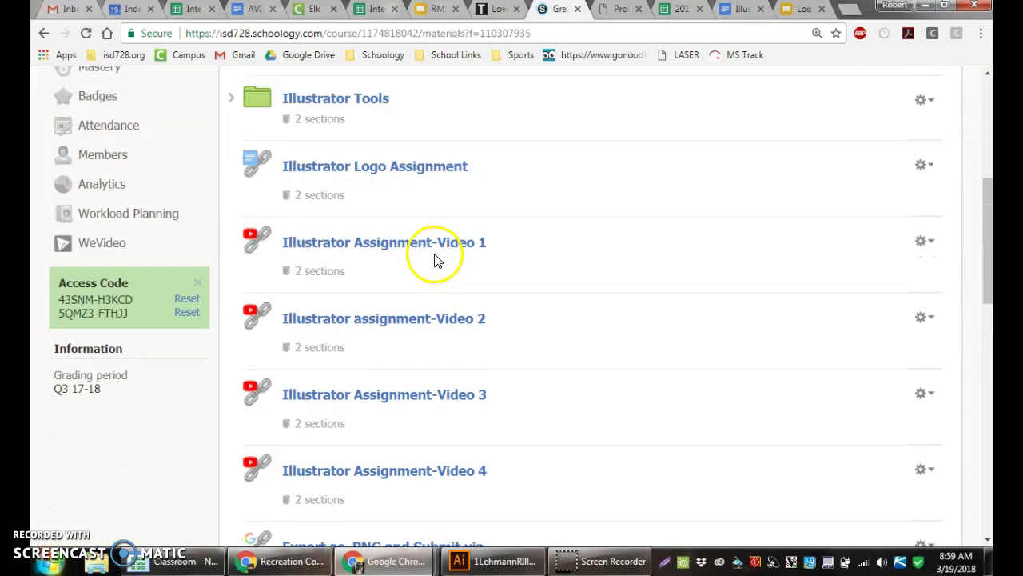
scroll(437, 260, "down", 3)
scroll(436, 266, "down", 1)
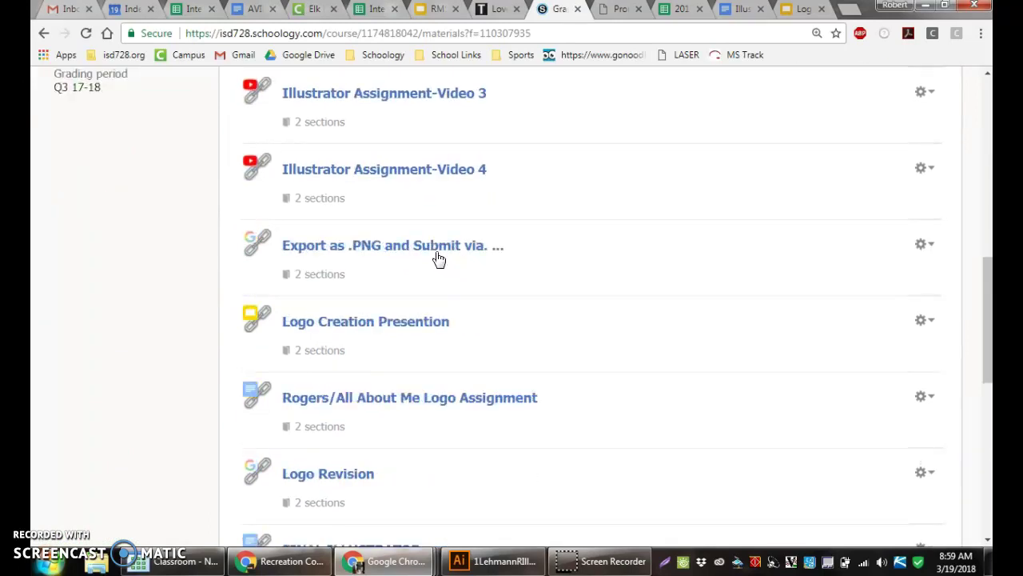
left_click(397, 248)
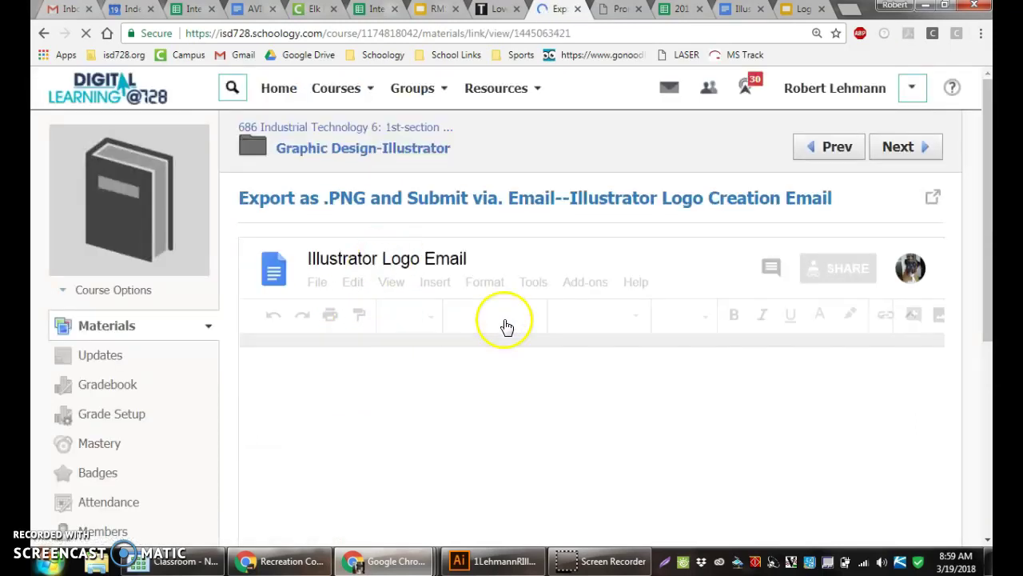
left_click(931, 200)
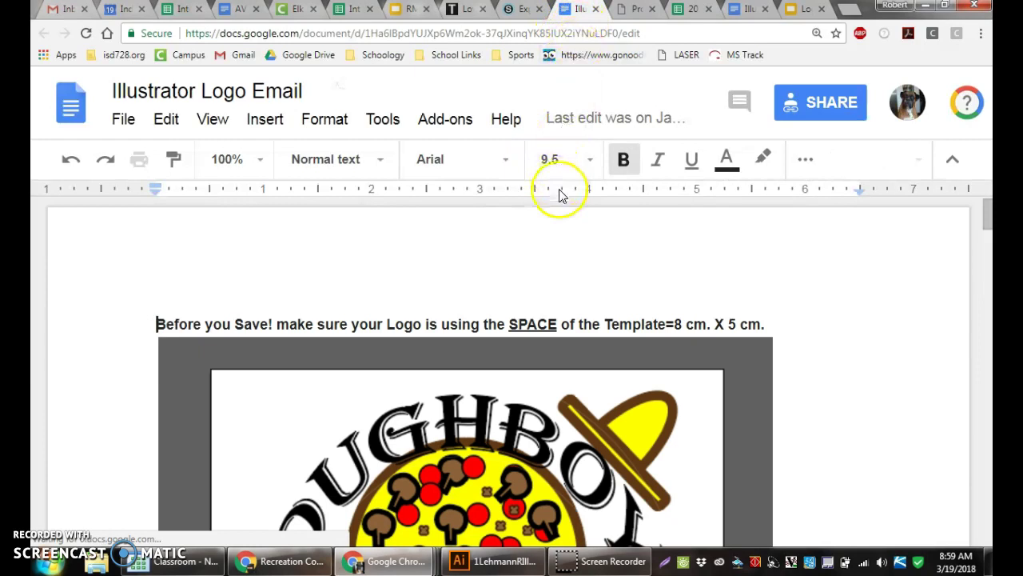
scroll(499, 299, "down", 2)
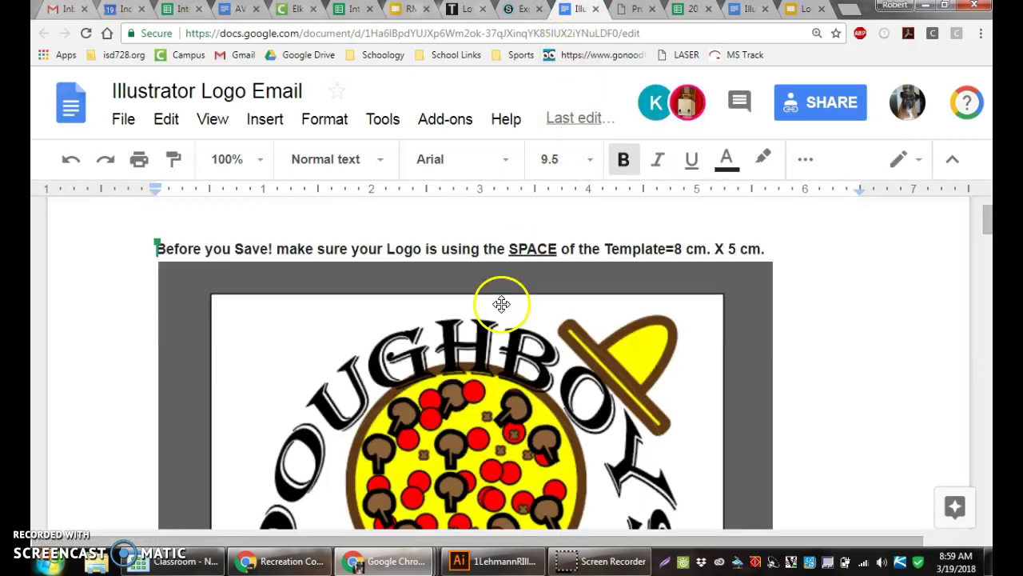
scroll(501, 302, "down", 15)
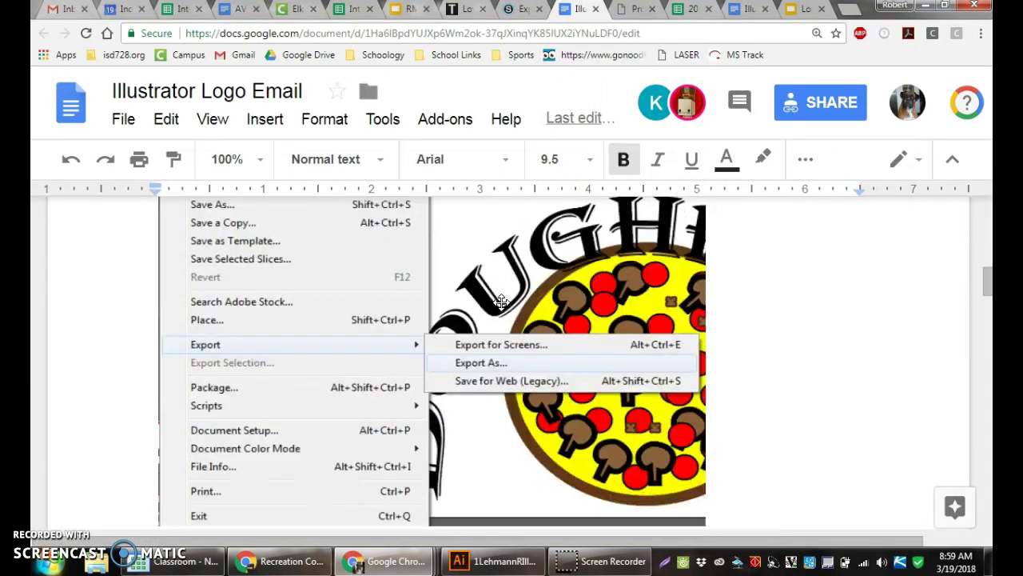
scroll(503, 300, "down", 15)
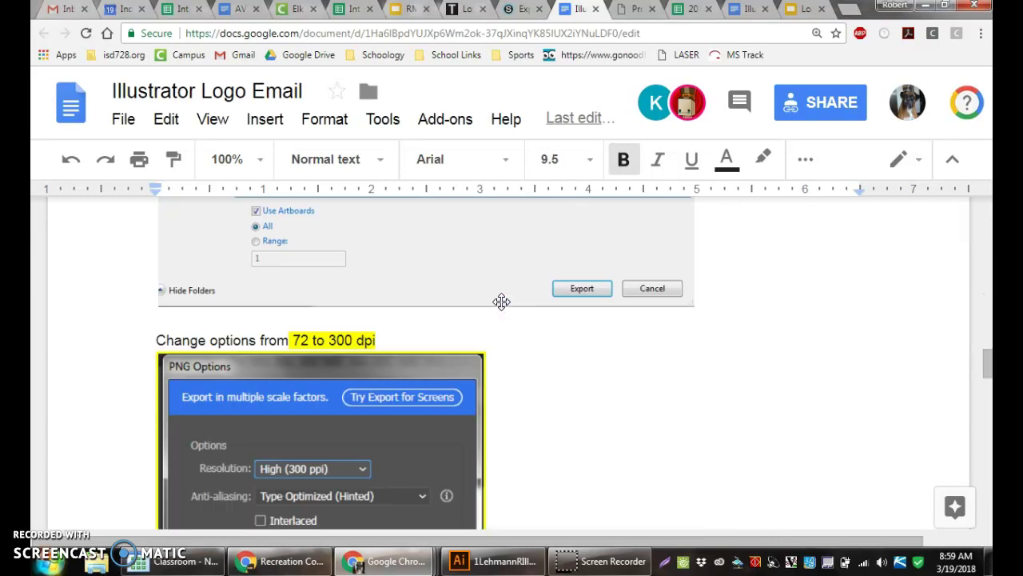
scroll(347, 229, "down", 12)
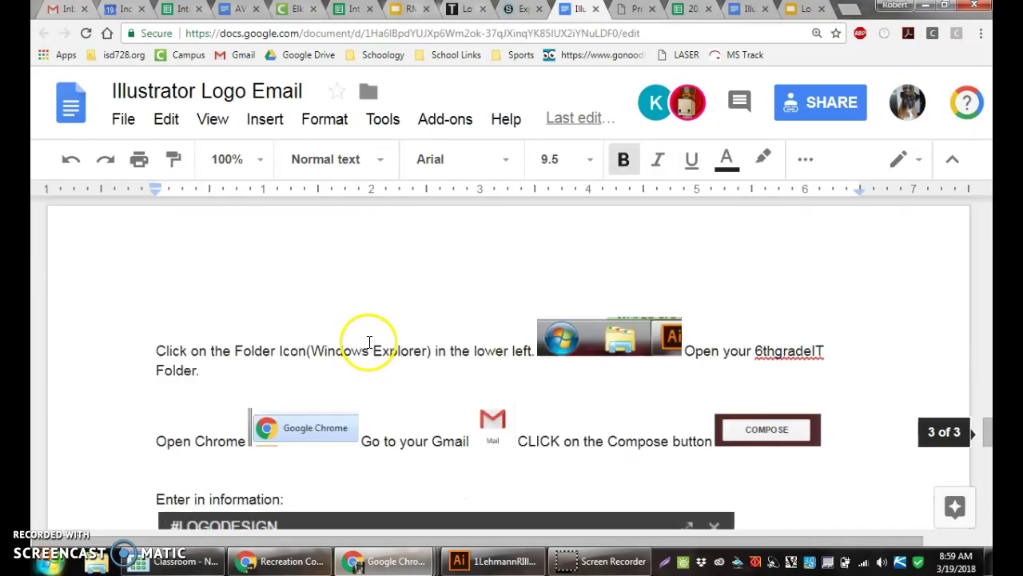
scroll(369, 341, "down", 1)
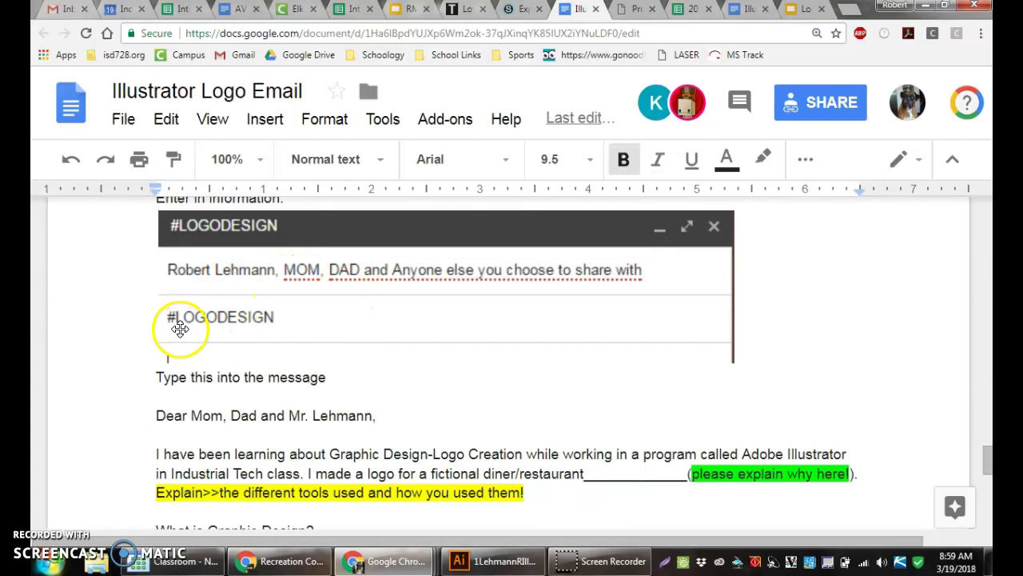
scroll(232, 360, "down", 1)
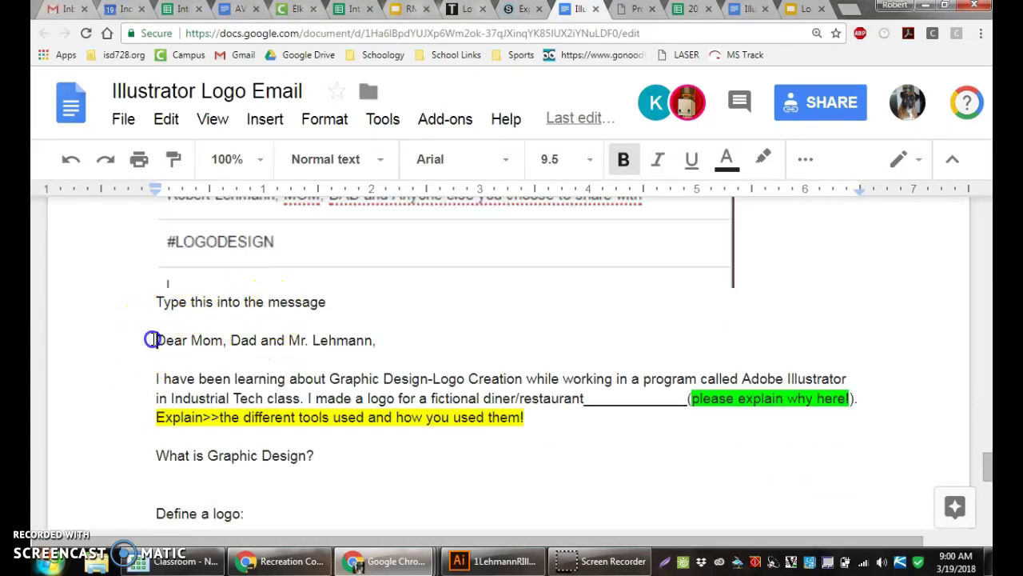
Select and copy the letter text from 'Dear Mom…' through 'Have a great day,'
left_click_drag(152, 340, 304, 434)
scroll(290, 413, "down", 1)
scroll(290, 441, "up", 1)
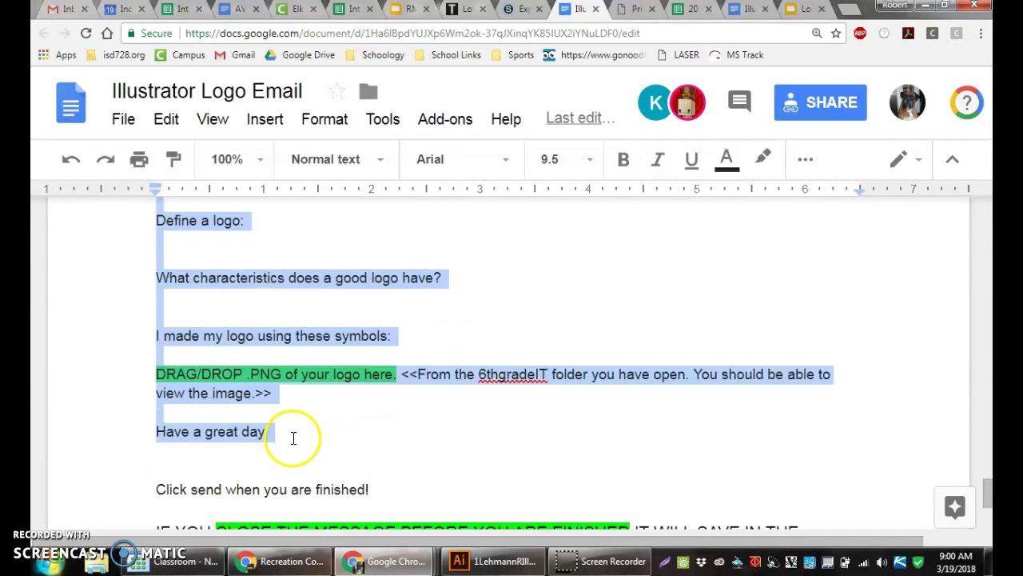
scroll(291, 436, "up", 3)
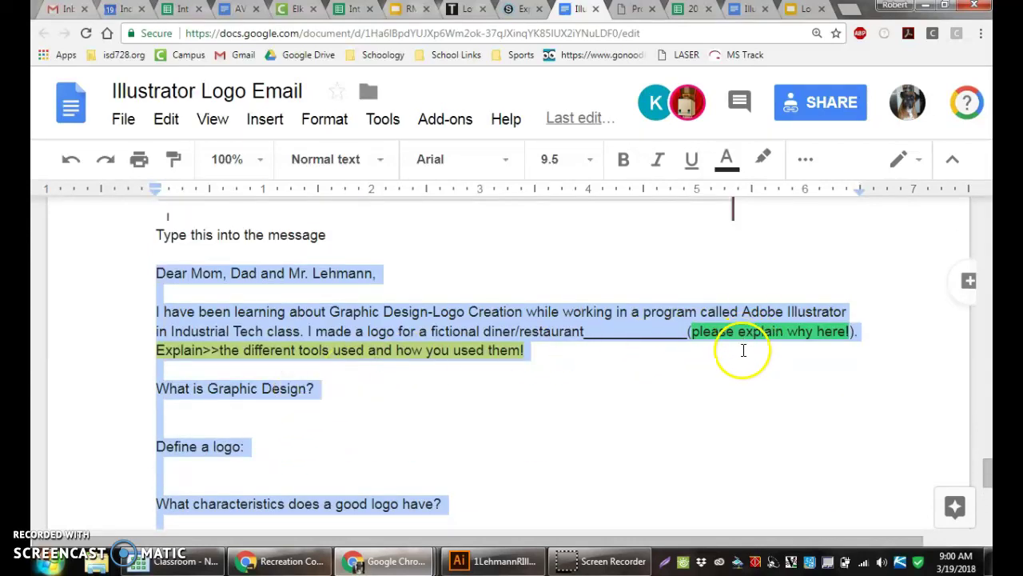
scroll(661, 328, "down", 1)
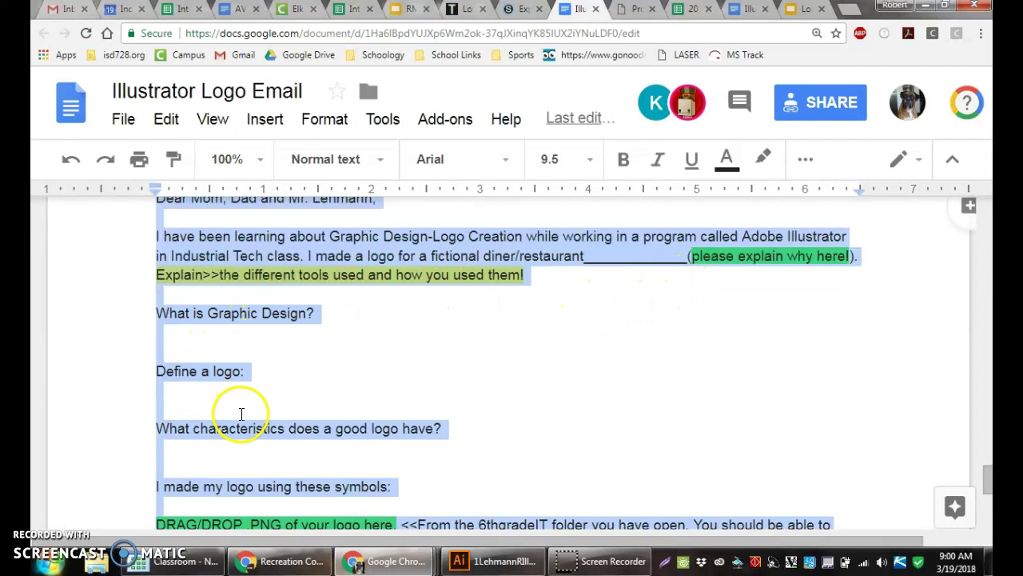
scroll(240, 416, "down", 2)
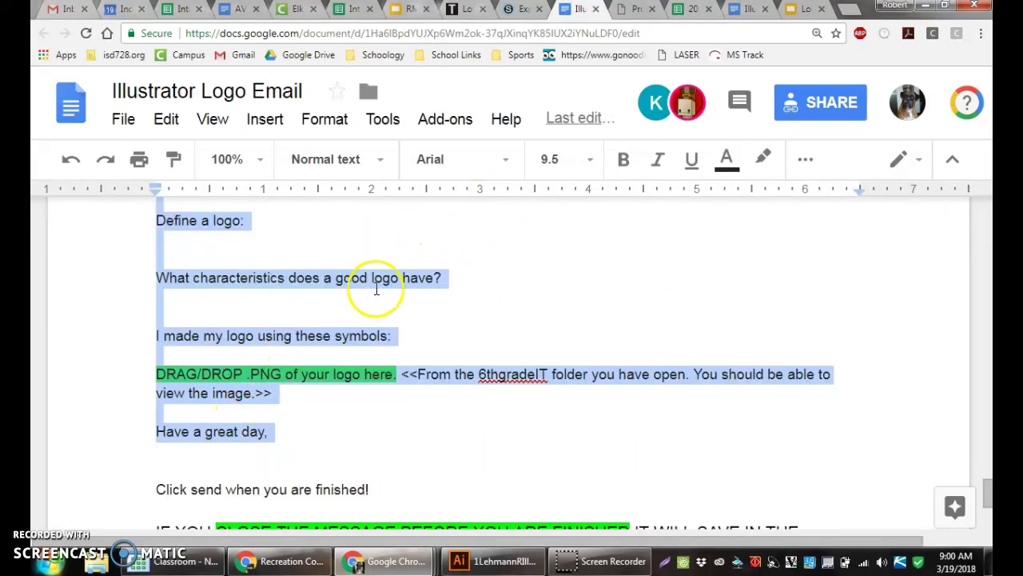
From the Gmail inbox, compose a new message and give it the subject #LogoDesign
left_click(77, 15)
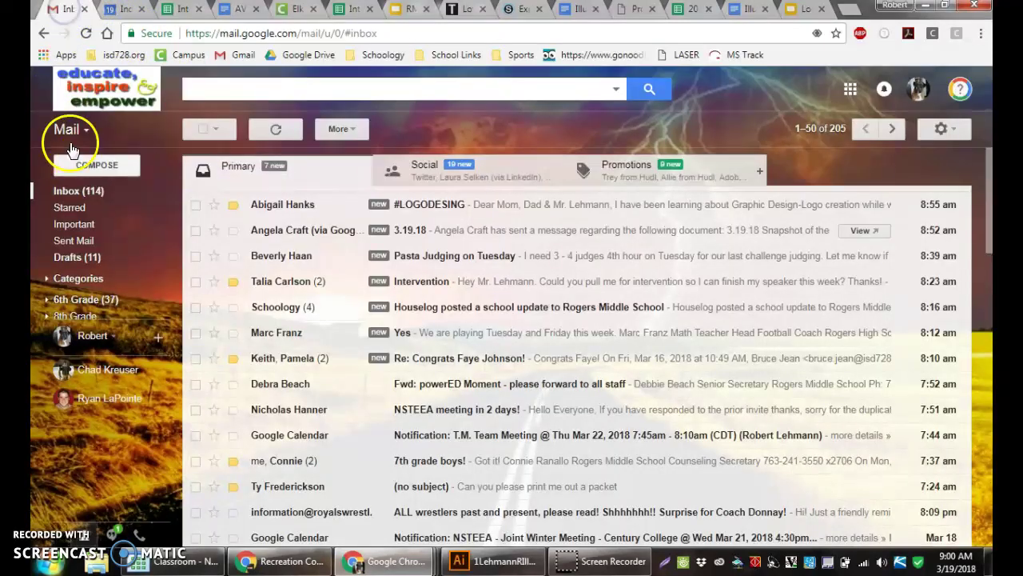
left_click(90, 168)
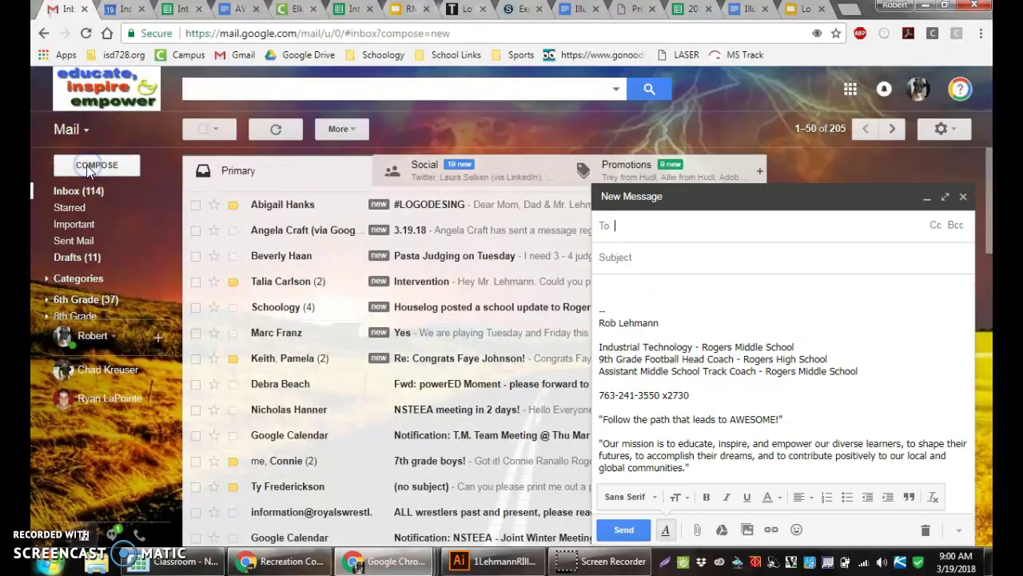
left_click(621, 223)
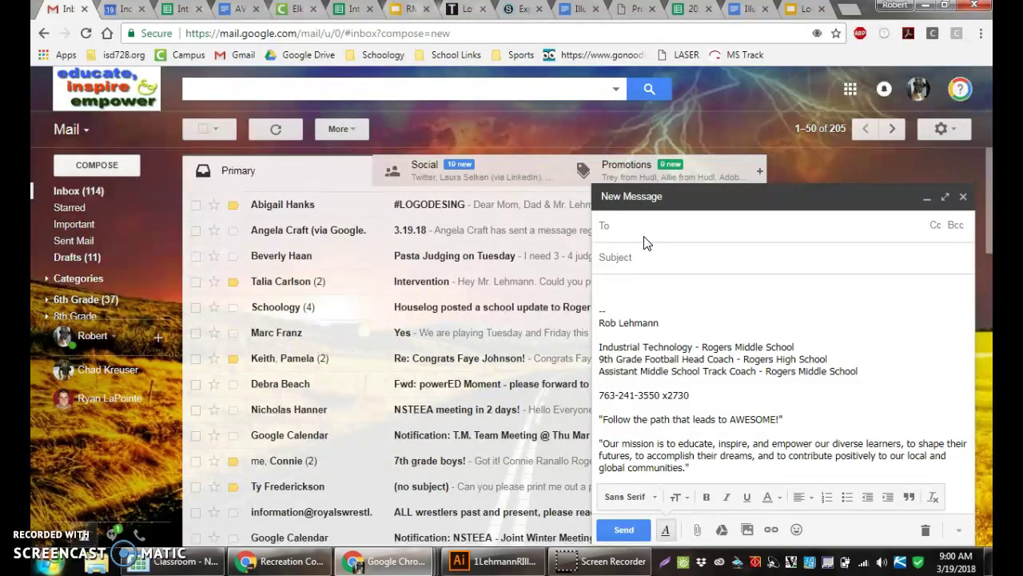
left_click(646, 240)
Paste the copied letter template into the message body
left_click(617, 288)
key("ctrl+v")
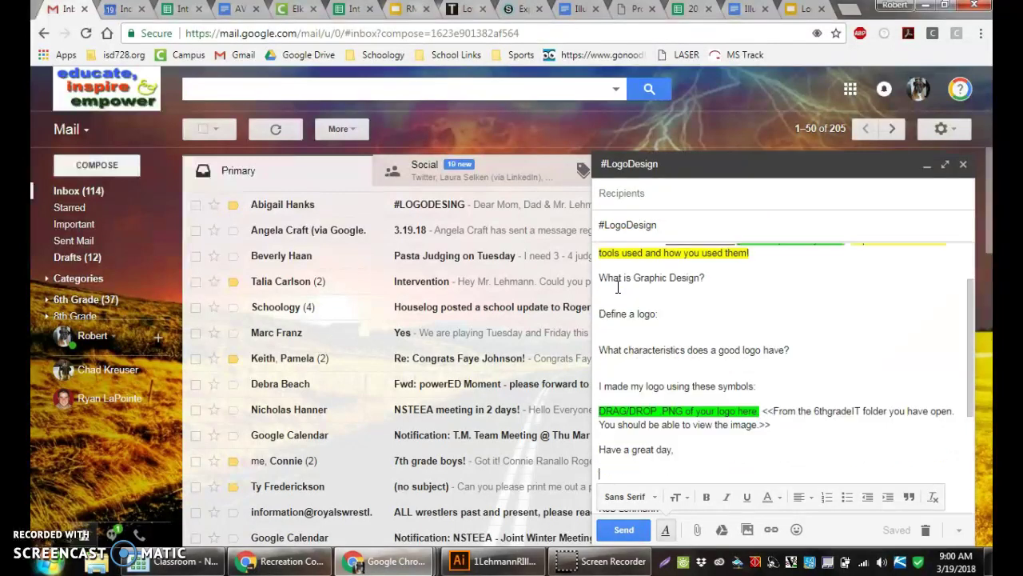
scroll(731, 353, "up", 2)
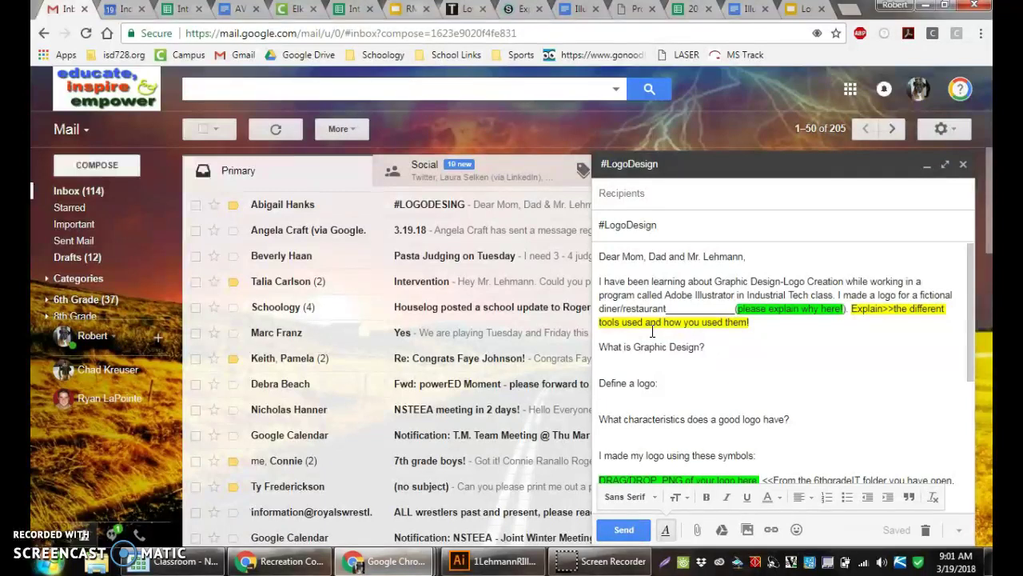
Delete the green DRAG/DROP logo placeholder instruction, leaving a blank line above 'Have a great day,'
double_click(744, 309)
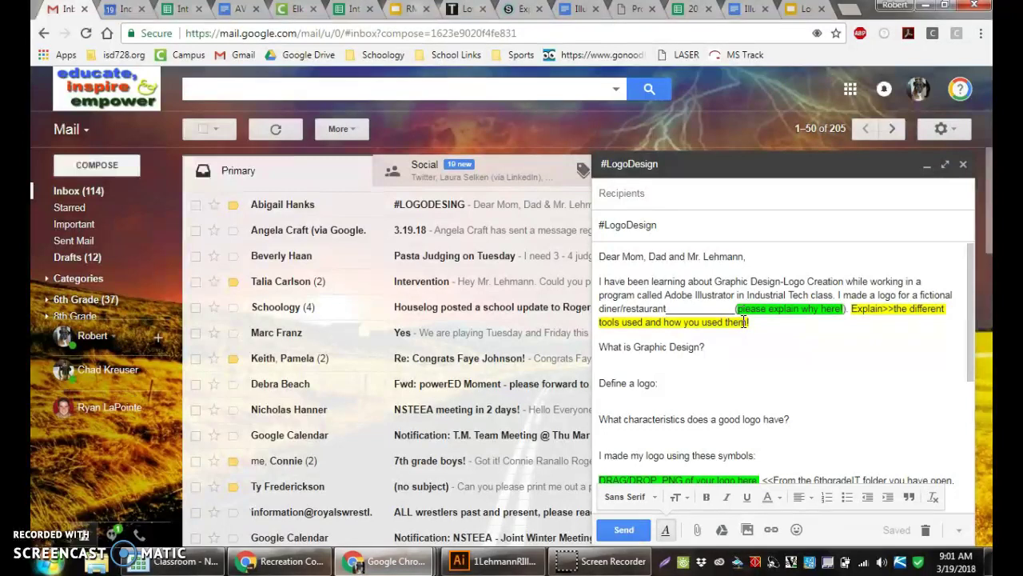
scroll(741, 322, "down", 1)
left_click(658, 349)
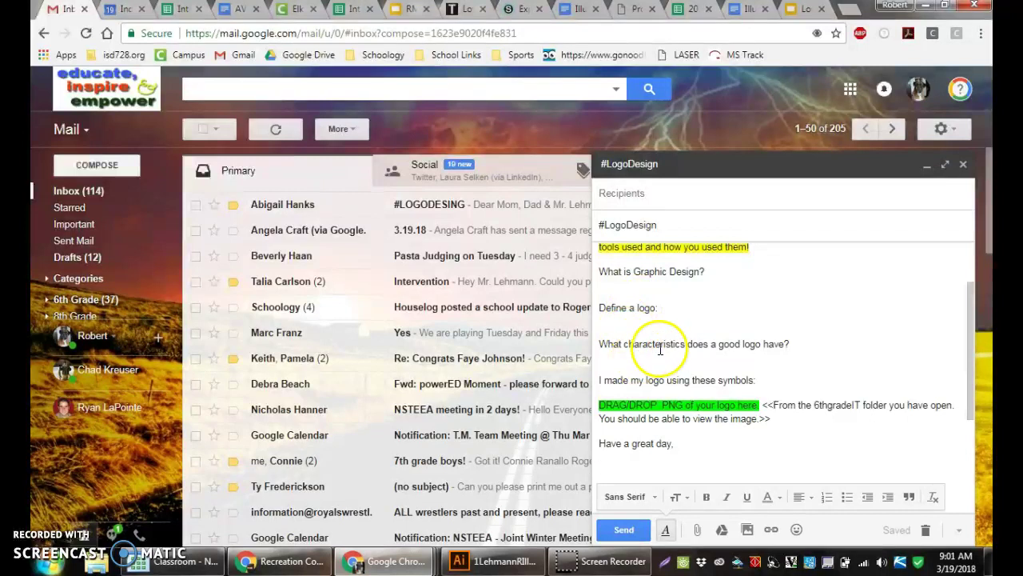
scroll(660, 349, "down", 2)
mouse_move(599, 331)
left_mouse_down()
mouse_move(780, 332)
mouse_move(788, 349)
mouse_move(631, 332)
mouse_move(587, 339)
left_mouse_up()
left_click(783, 346)
key("BackSpace")
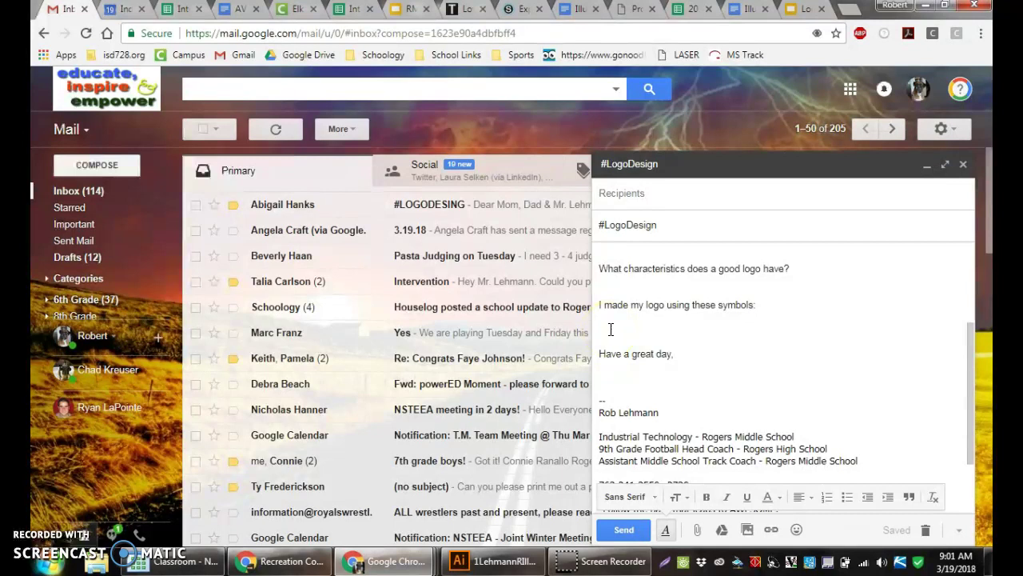
Drag the exported logo PNG from Desktop > 6thGrade IT into the Gmail message body
left_click(94, 563)
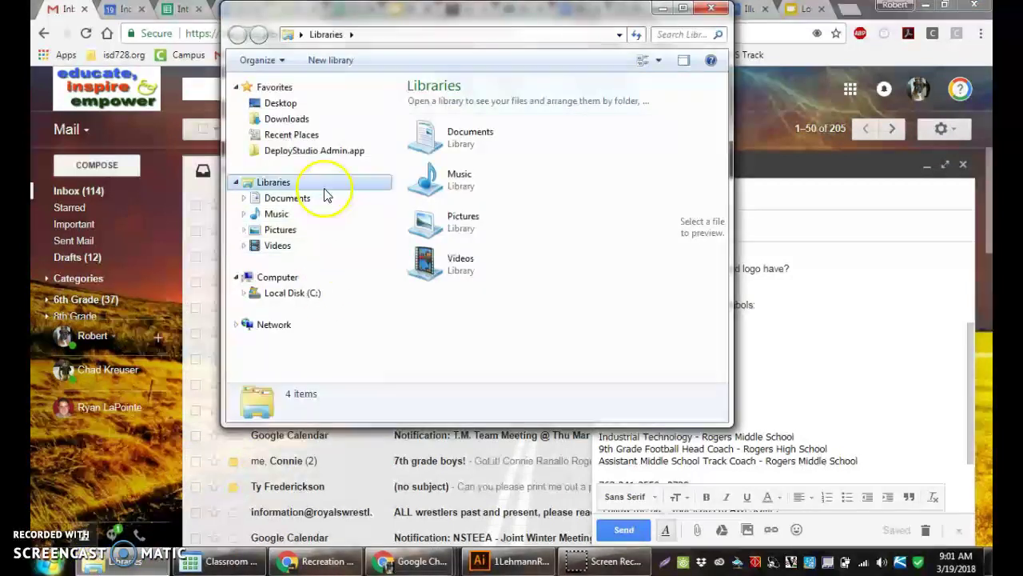
left_click(304, 103)
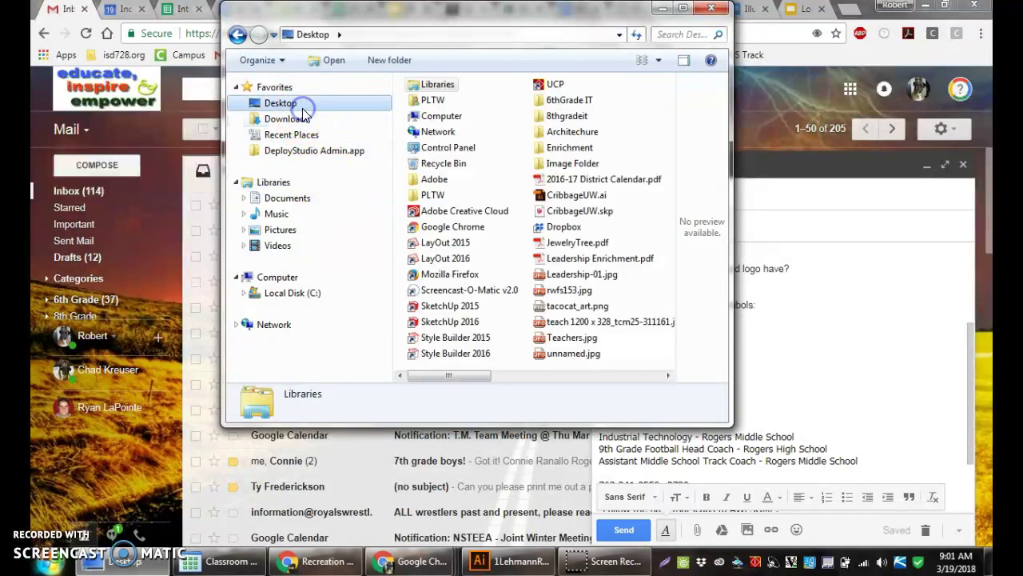
left_click(576, 106)
scroll(576, 107, "down", 2)
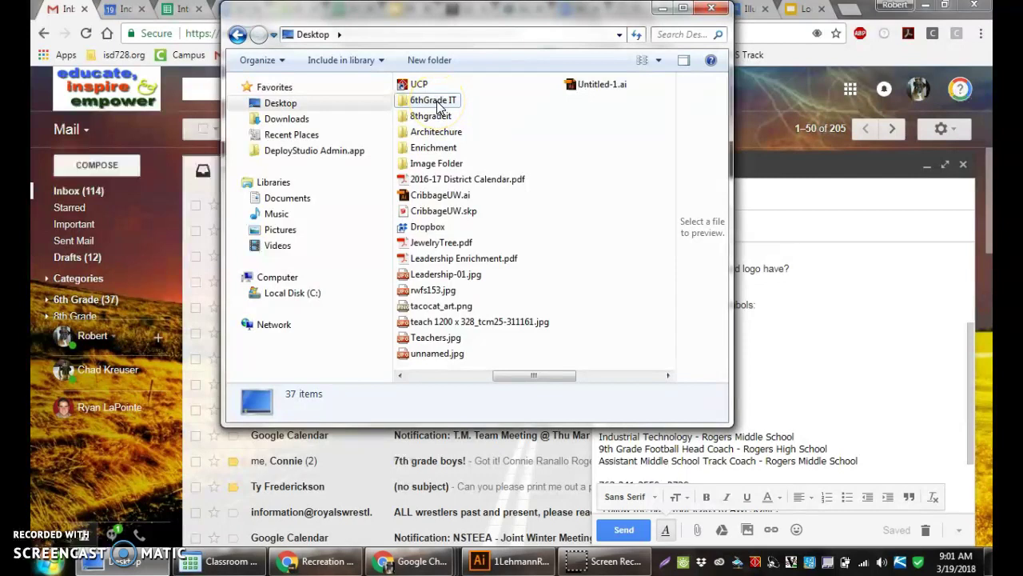
double_click(436, 108)
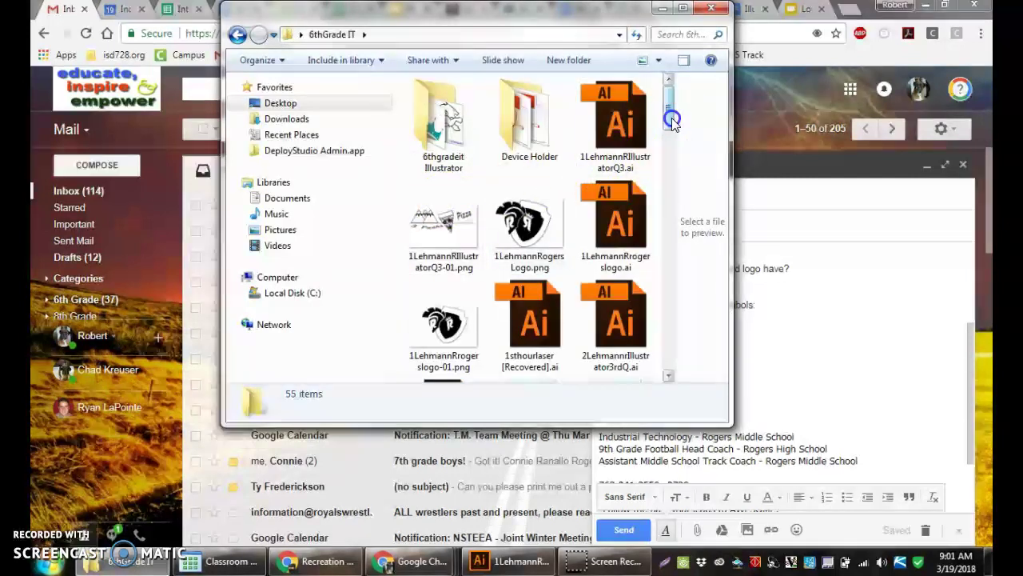
left_click_drag(450, 230, 805, 352)
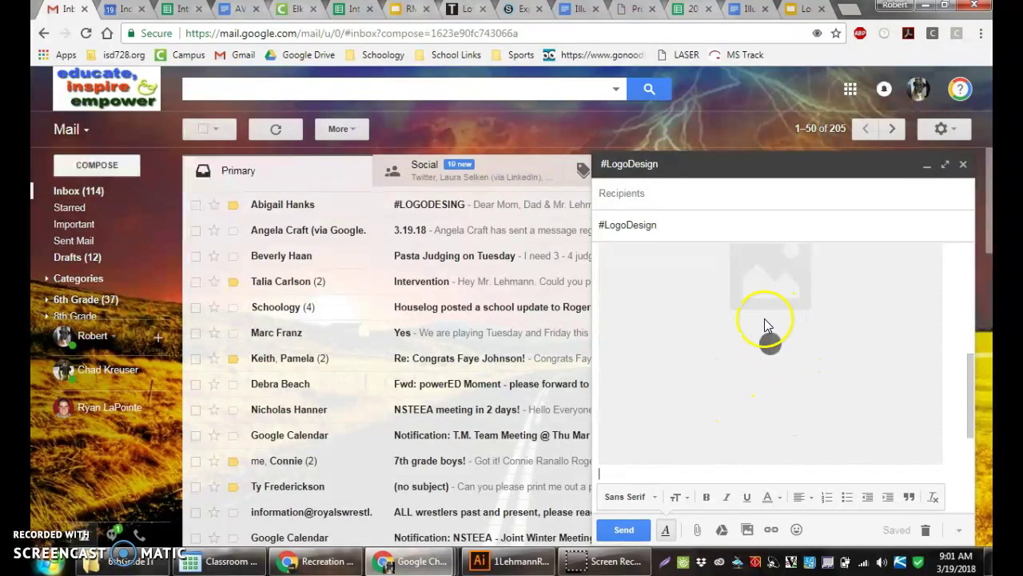
Scroll the draft to confirm the logo sits under 'I made my logo using these symbols:'
scroll(730, 359, "up", 3)
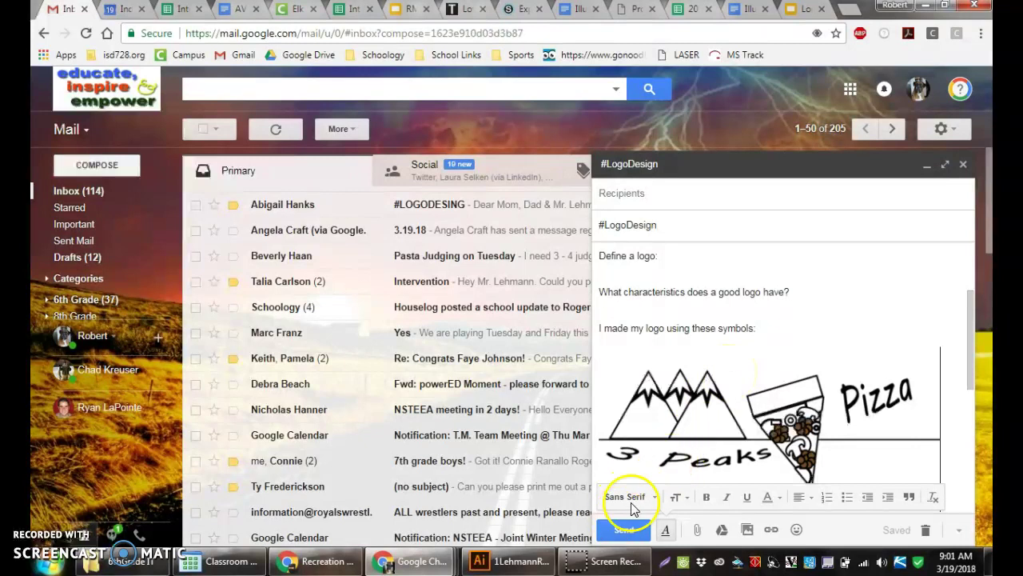
scroll(682, 386, "up", 2)
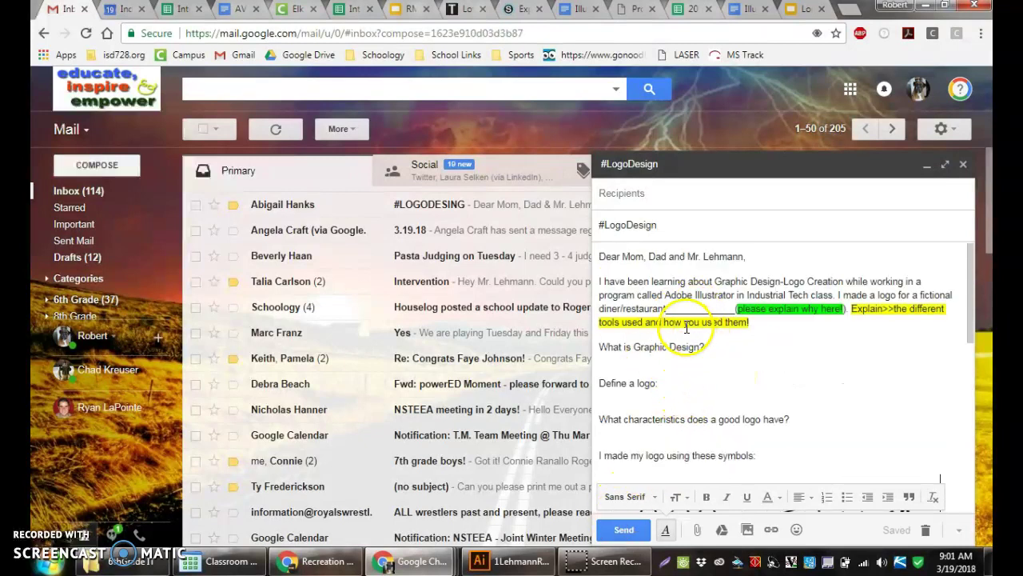
scroll(686, 340, "down", 2)
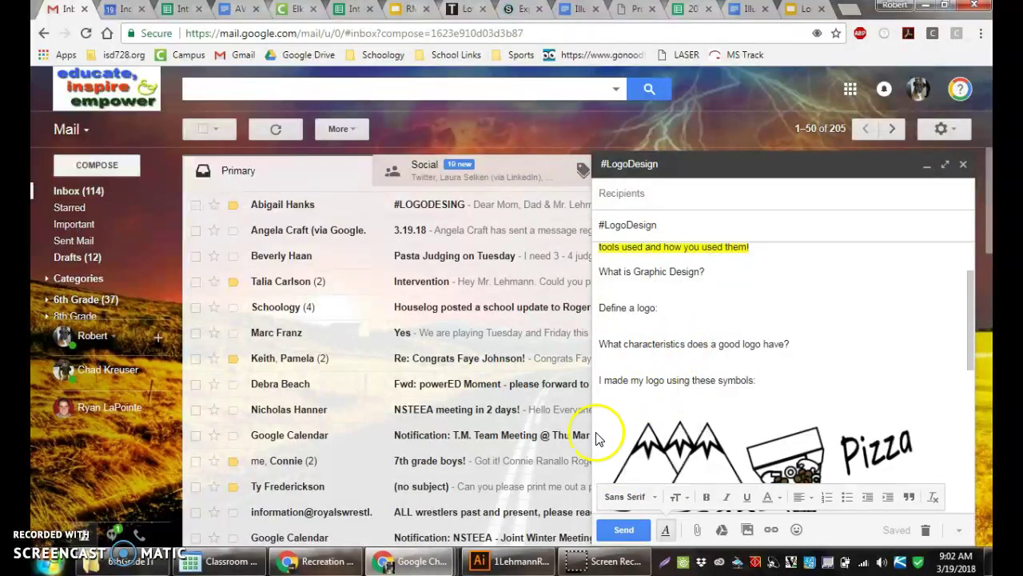